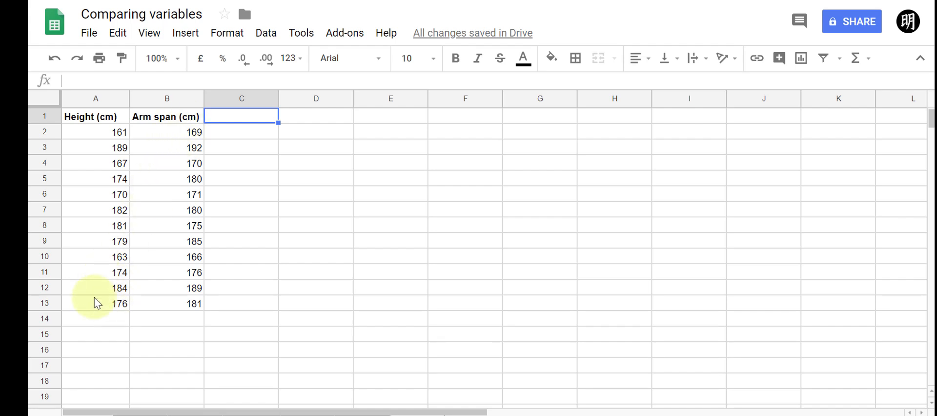
Insert a scatter chart of the height and arm span data in A1:B13
{"action": "left_click_drag", "start_coordinate": [97, 303], "coordinate": [179, 126]}
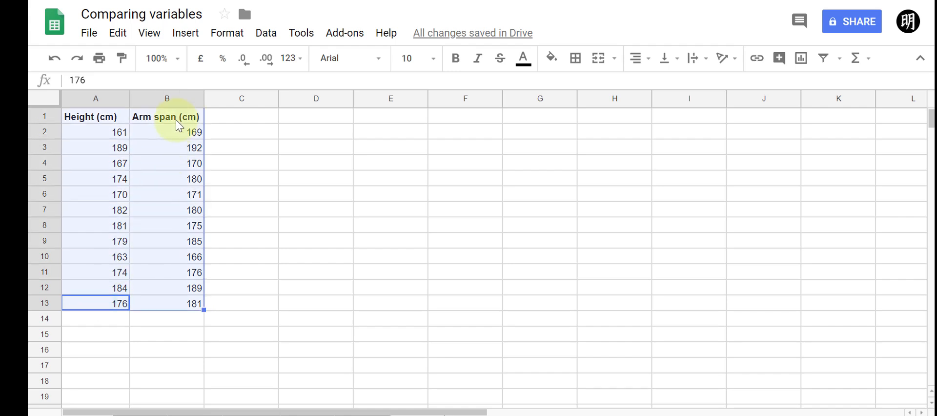
{"action": "left_click", "coordinate": [186, 33]}
{"action": "left_click", "coordinate": [214, 208]}
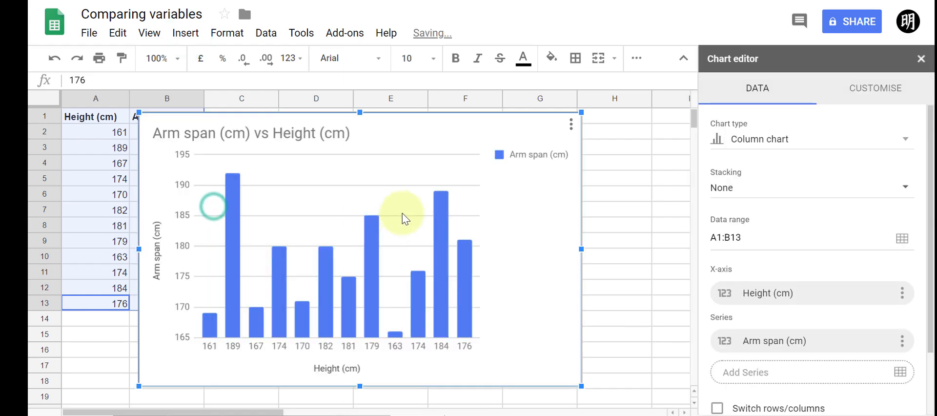
{"action": "left_click", "coordinate": [788, 147]}
{"action": "scroll", "coordinate": [777, 266], "scroll_direction": "down", "scroll_amount": 5}
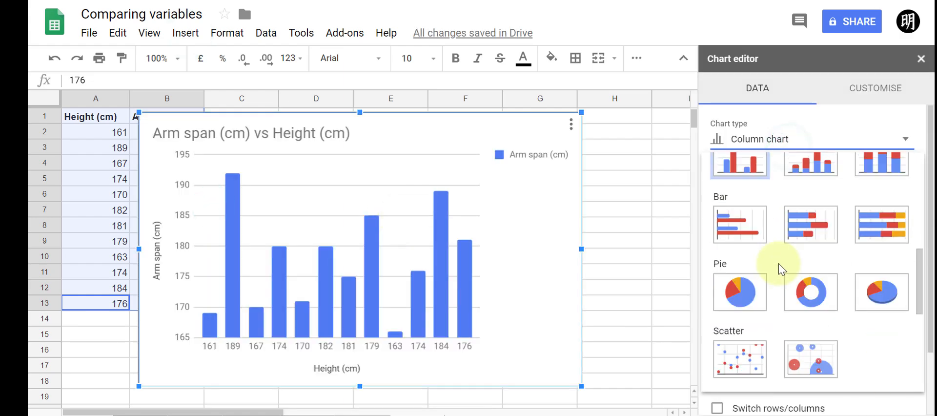
{"action": "left_click", "coordinate": [746, 343]}
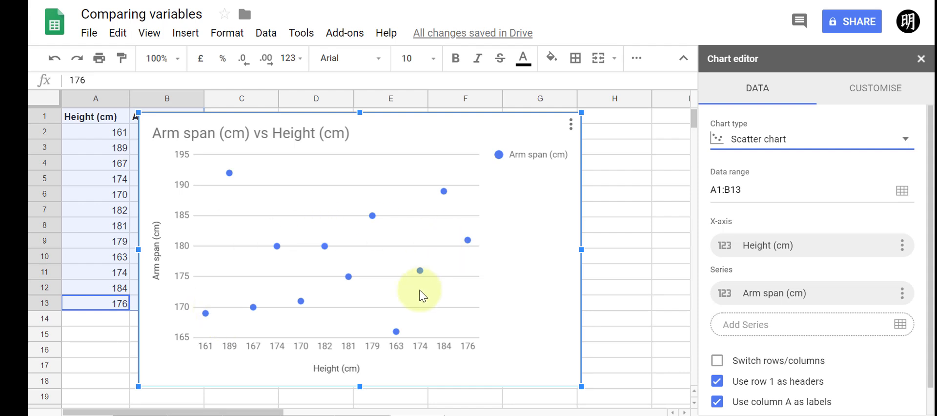
Delete the newly inserted chart
{"action": "left_click", "coordinate": [507, 271]}
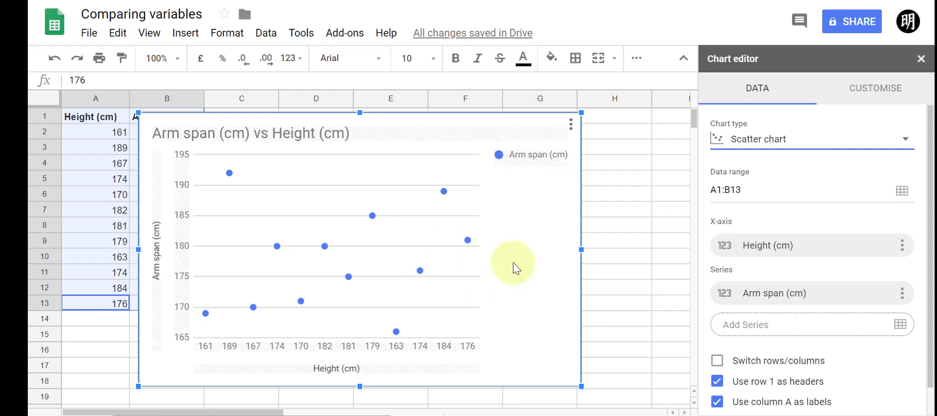
{"action": "key", "text": "Delete"}
{"action": "left_click", "coordinate": [403, 169]}
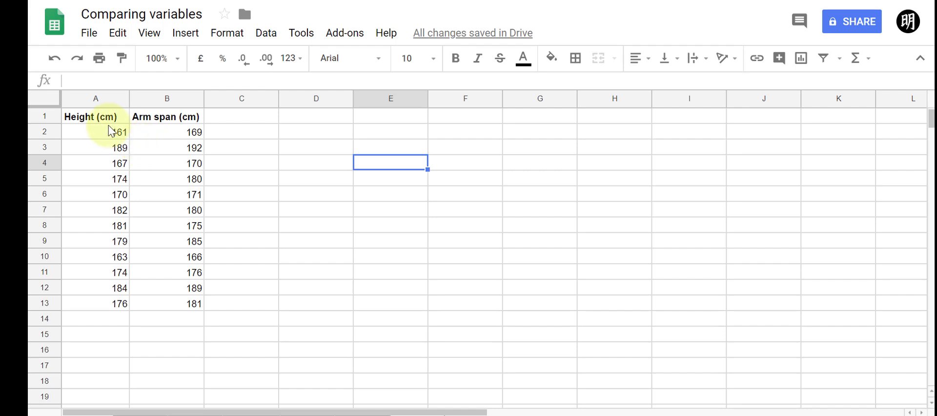
Insert a chart from columns A and B and switch it to the suggested scatter chart
{"action": "left_click", "coordinate": [88, 98]}
{"action": "left_click_drag", "start_coordinate": [88, 98], "coordinate": [167, 98]}
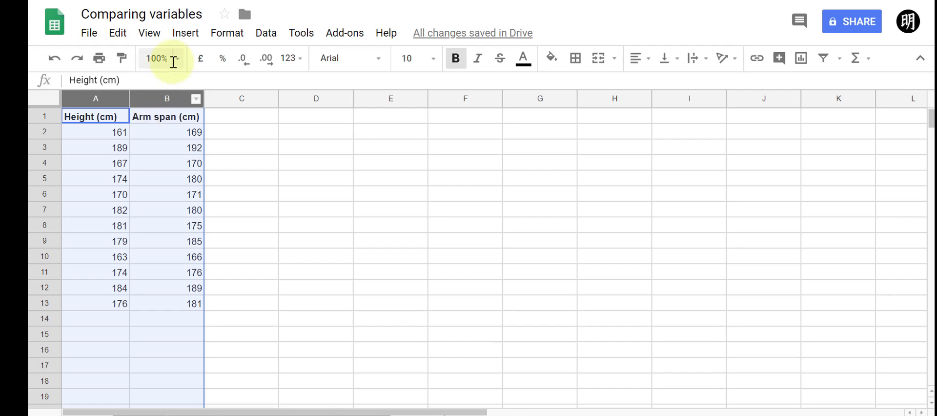
{"action": "left_click", "coordinate": [189, 34]}
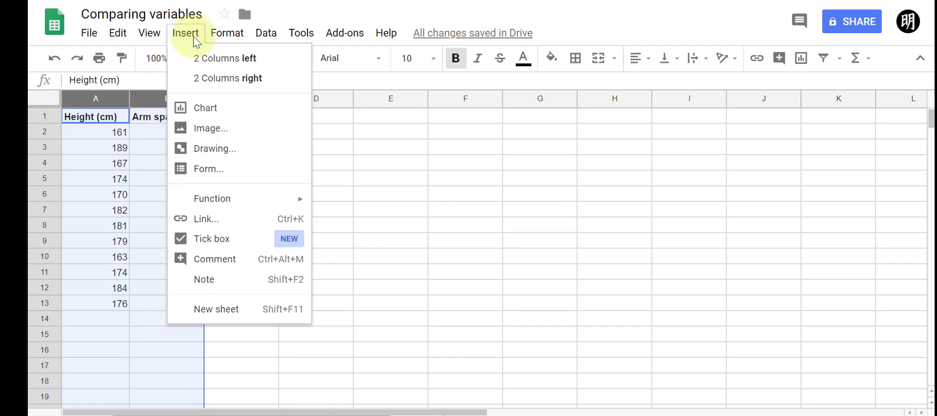
{"action": "left_click", "coordinate": [213, 106]}
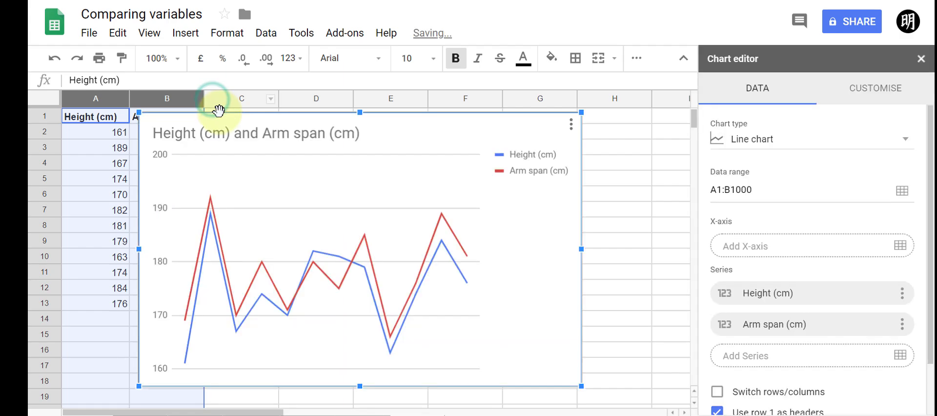
{"action": "left_click", "coordinate": [831, 144]}
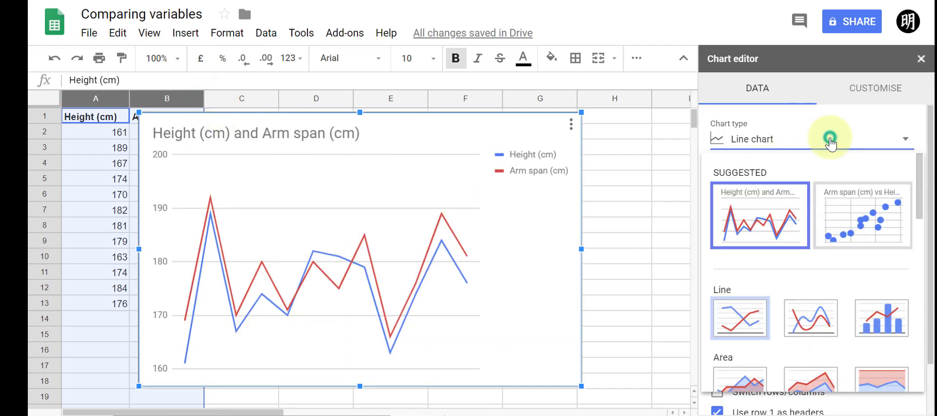
{"action": "left_click", "coordinate": [854, 230]}
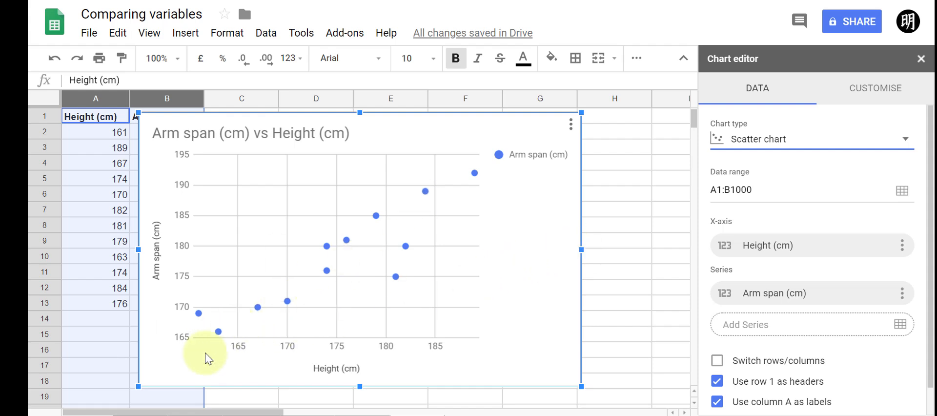
Remove the chart title in the chart's customisation settings
{"action": "left_click", "coordinate": [457, 367]}
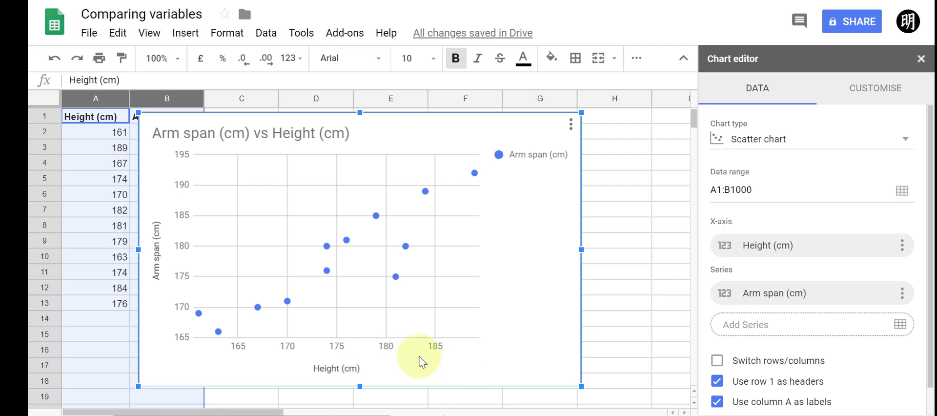
{"action": "left_click", "coordinate": [868, 91]}
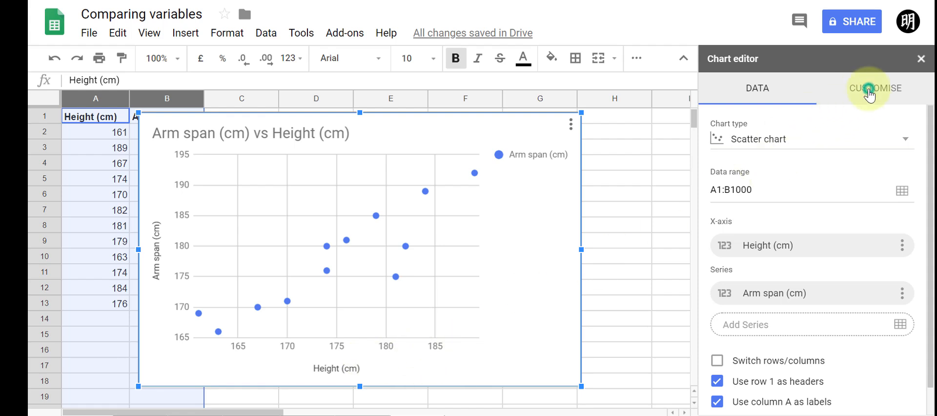
{"action": "left_click", "coordinate": [863, 218]}
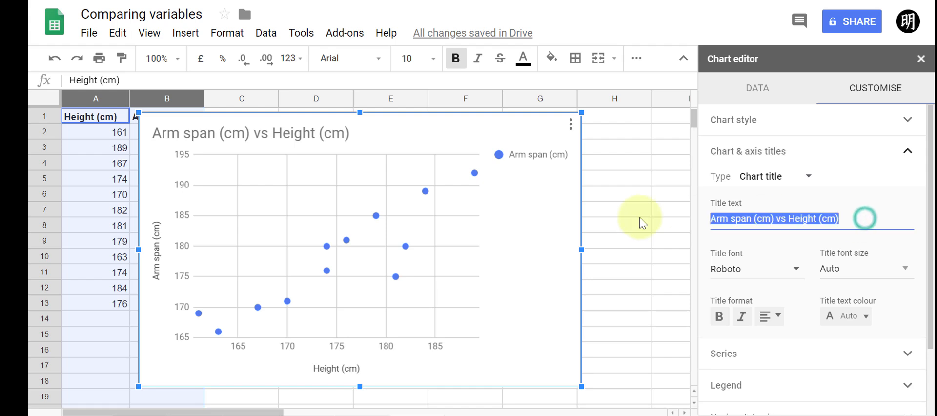
{"action": "key", "text": "BackSpace"}
{"action": "left_click", "coordinate": [878, 182]}
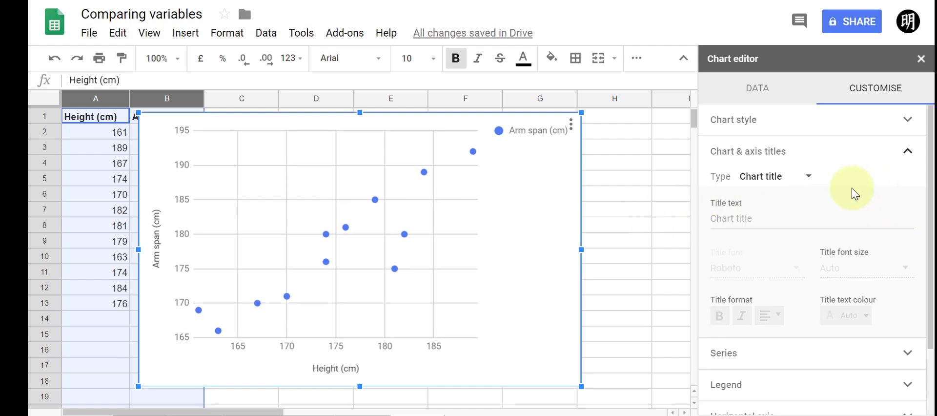
Add a linear trend line to the Arm span (cm) series
{"action": "scroll", "coordinate": [856, 198], "scroll_direction": "down", "scroll_amount": 2}
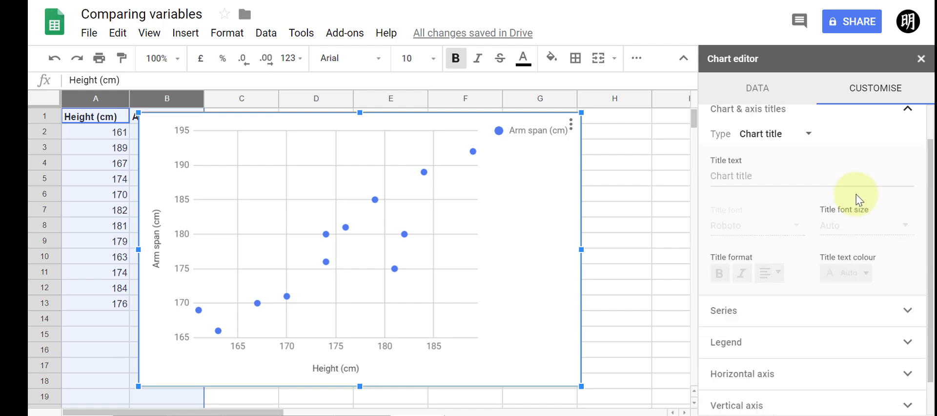
{"action": "left_click", "coordinate": [746, 275]}
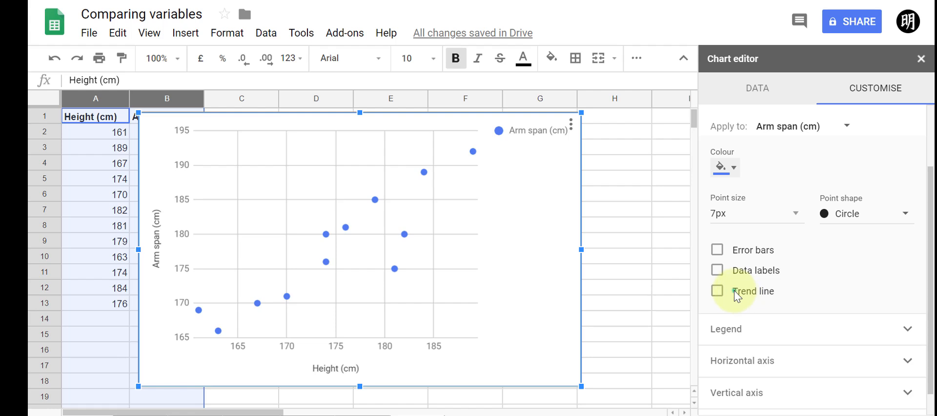
{"action": "left_click", "coordinate": [738, 292]}
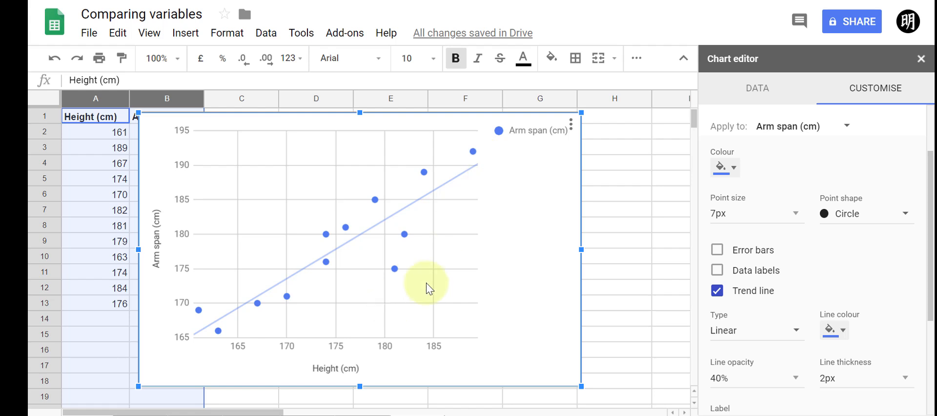
{"action": "left_click", "coordinate": [754, 331]}
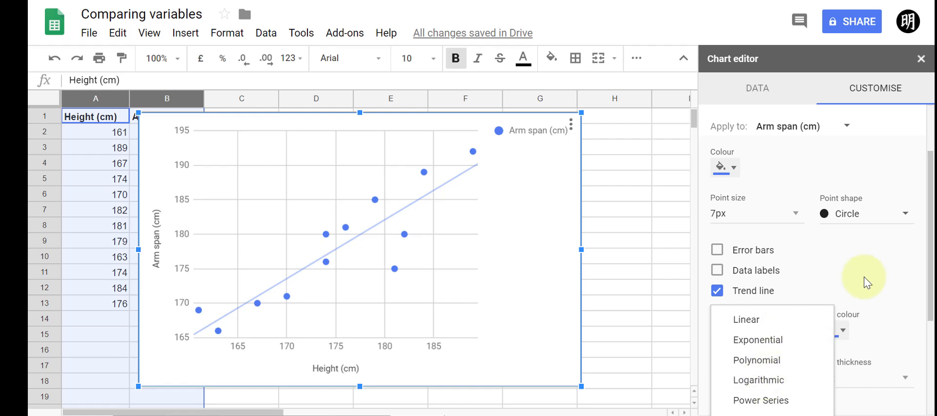
{"action": "left_click", "coordinate": [878, 265]}
Turn on Show R² for the trend line and turn it off again
{"action": "scroll", "coordinate": [877, 265], "scroll_direction": "down", "scroll_amount": 1}
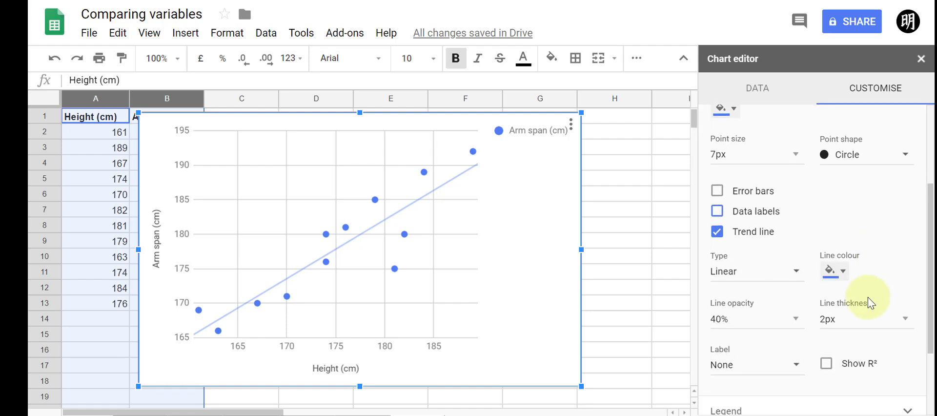
{"action": "left_click", "coordinate": [827, 366]}
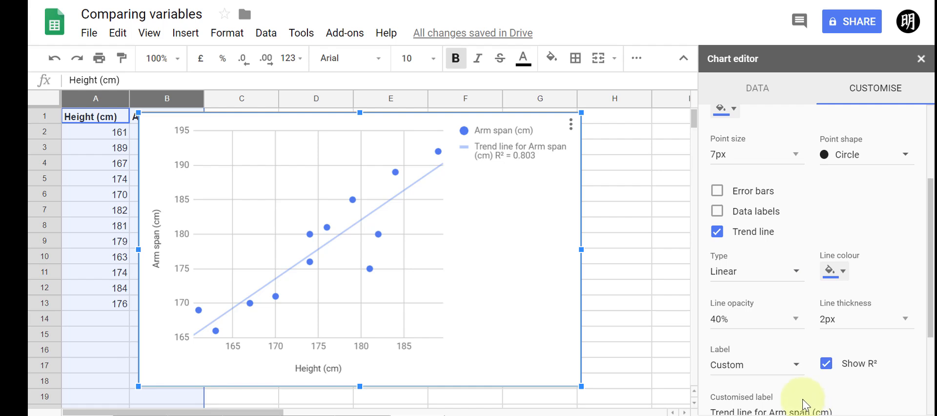
{"action": "left_click", "coordinate": [829, 369]}
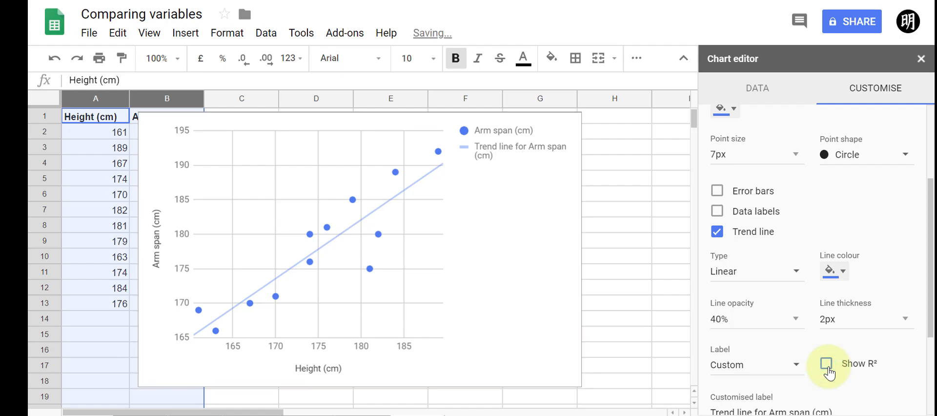
Hide the chart legend by setting its position to None
{"action": "scroll", "coordinate": [828, 373], "scroll_direction": "down", "scroll_amount": 5}
{"action": "left_click", "coordinate": [833, 314]}
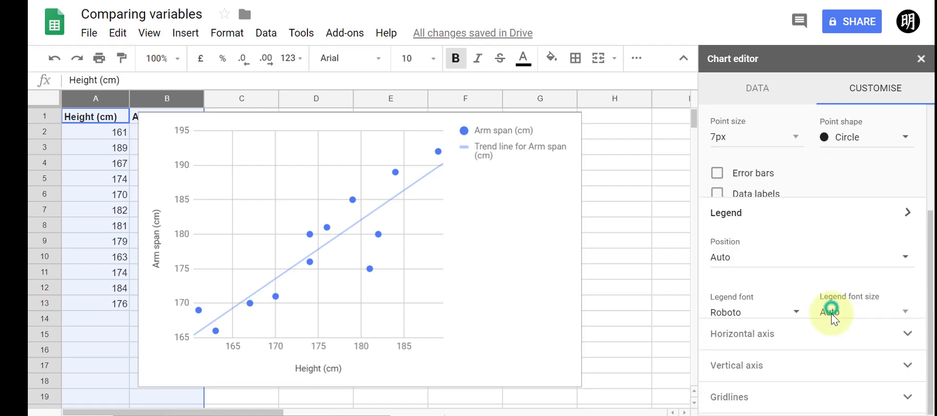
{"action": "left_click", "coordinate": [857, 197]}
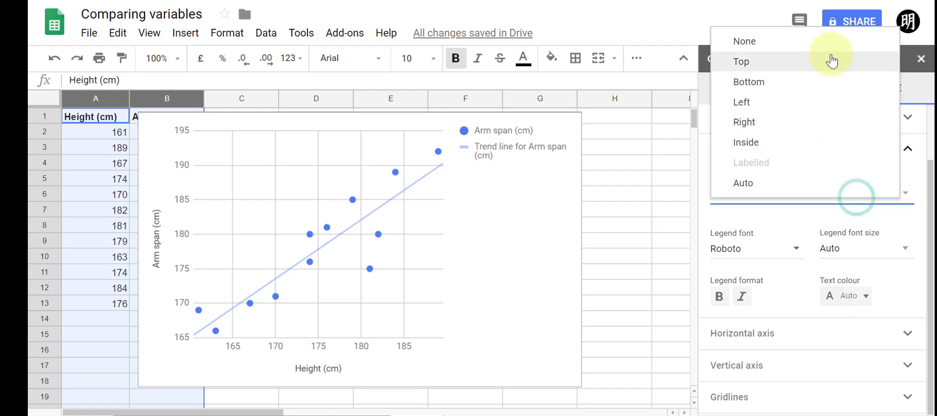
{"action": "left_click", "coordinate": [851, 43]}
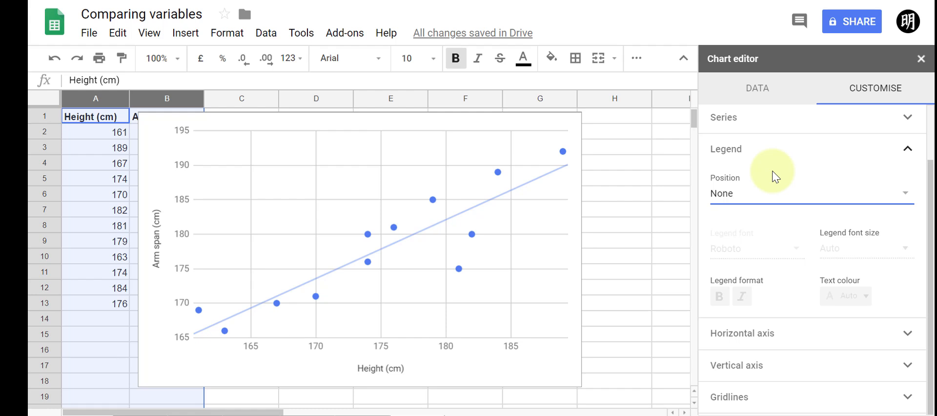
Close the chart editor and move the chart beside the data, across columns E to J
{"action": "left_click", "coordinate": [920, 59]}
{"action": "left_click_drag", "start_coordinate": [393, 123], "coordinate": [607, 123]}
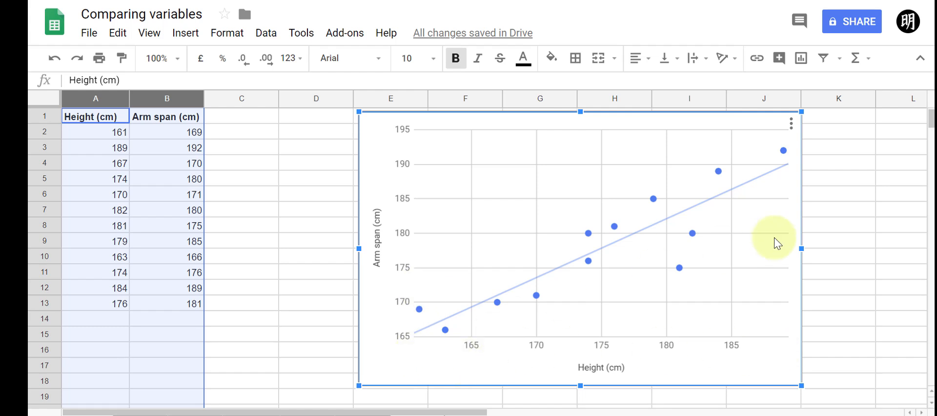
{"action": "left_click", "coordinate": [851, 207]}
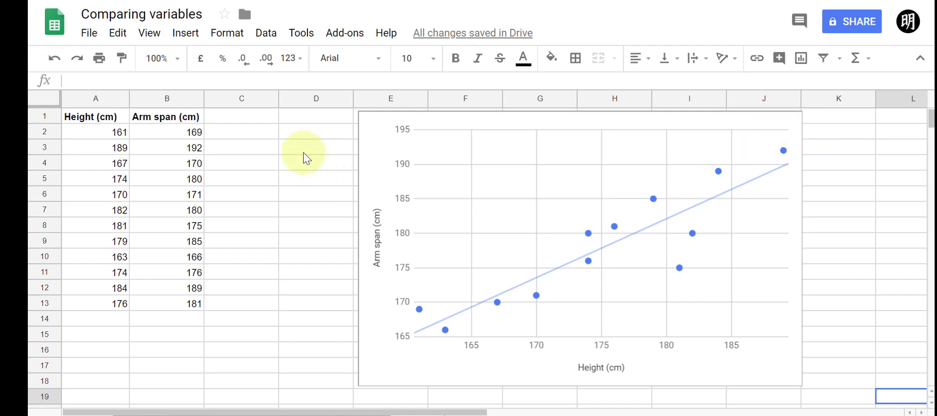
Calculate the Pearson correlation of heights A2:A13 and arm spans B2:B13 in D2 with the PEARSON function
{"action": "left_click", "coordinate": [304, 135]}
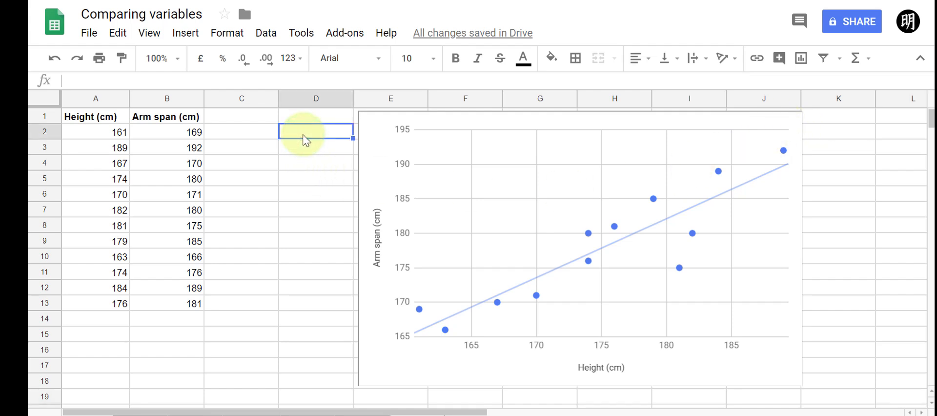
{"action": "type", "text": "="}
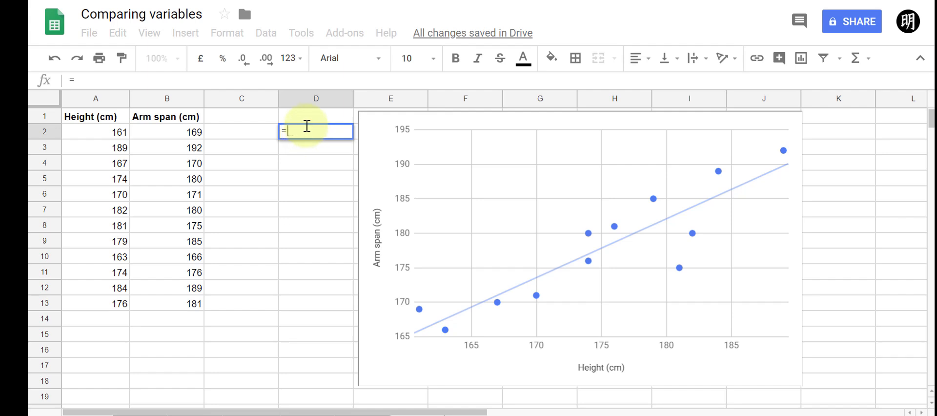
{"action": "type", "text": "pea"}
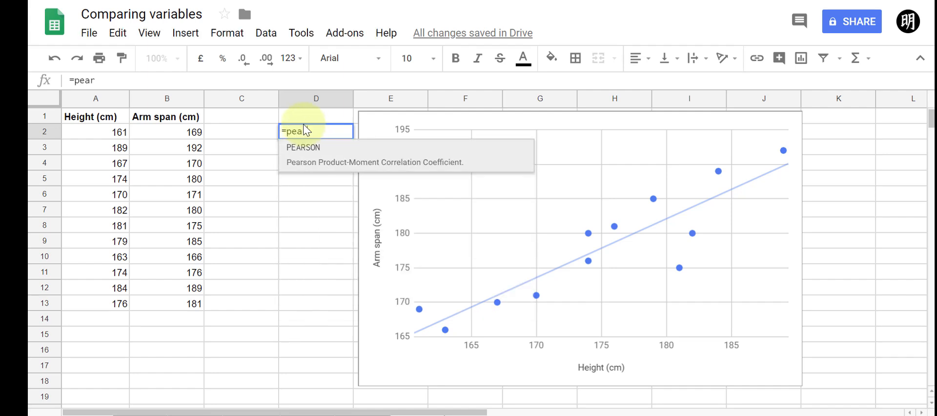
{"action": "type", "text": "r"}
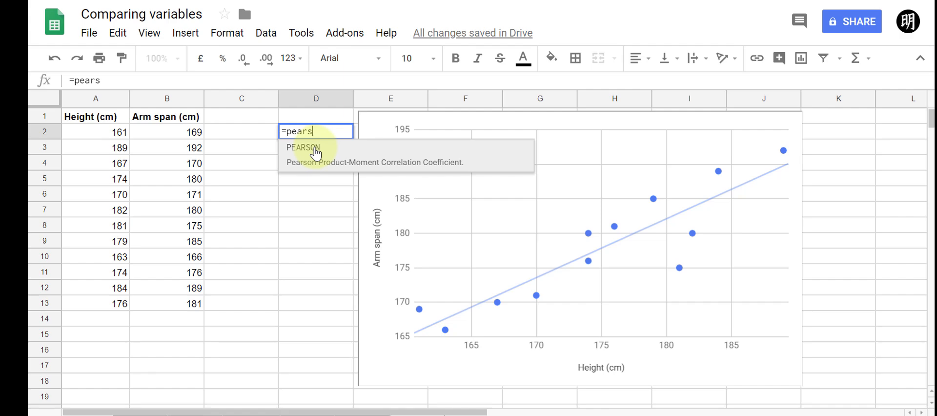
{"action": "left_click", "coordinate": [316, 153]}
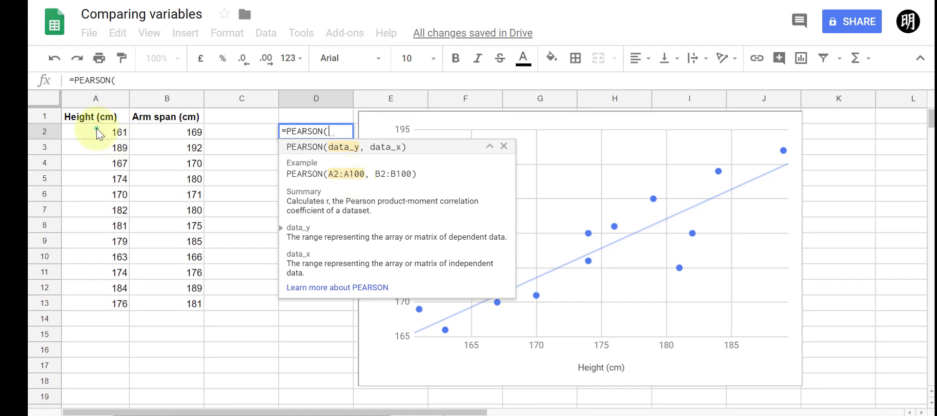
{"action": "left_click_drag", "start_coordinate": [96, 131], "coordinate": [106, 317]}
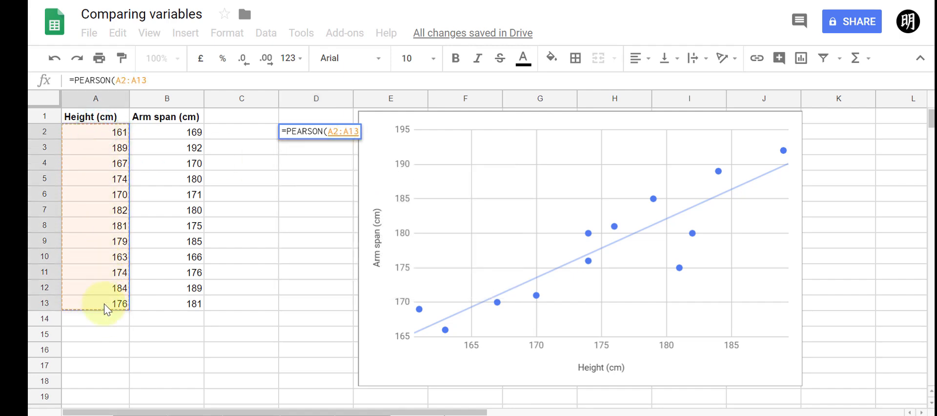
{"action": "type", "text": ","}
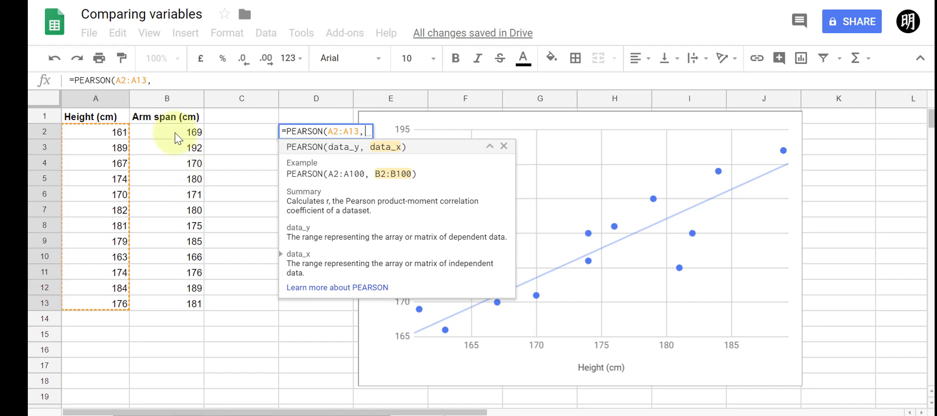
{"action": "left_click_drag", "start_coordinate": [175, 132], "coordinate": [171, 303]}
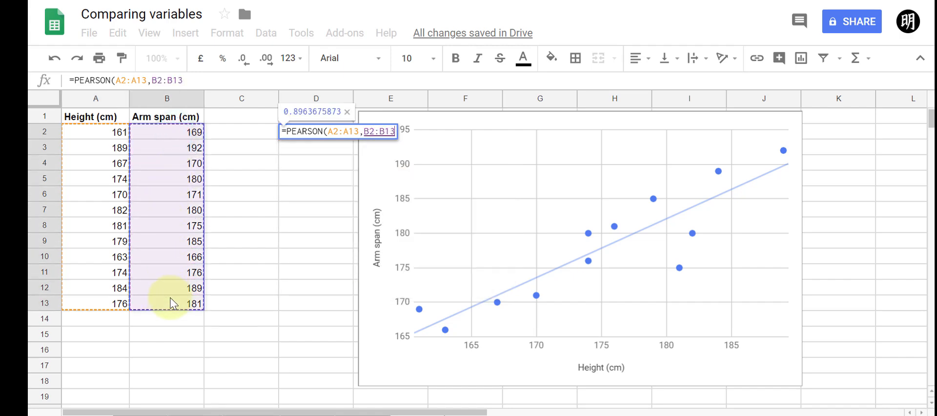
{"action": "key", "text": "Return"}
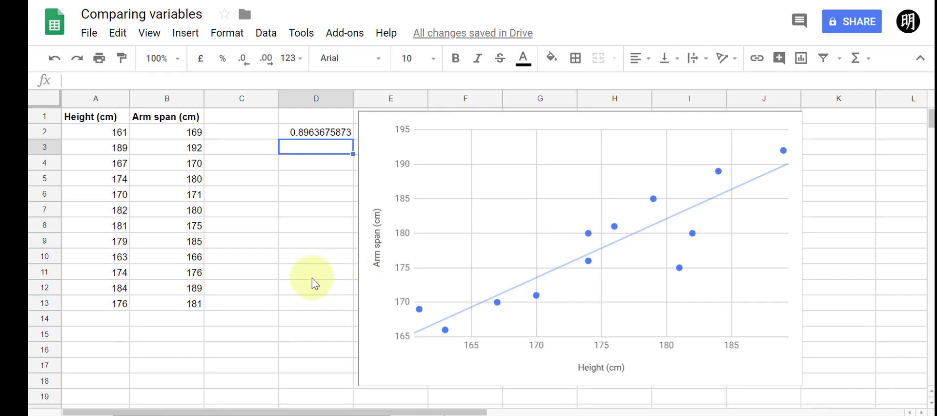
Run the XLMiner Analysis ToolPak Correlation on input range A2:B13, grouped by columns, with output starting at D4
{"action": "left_click", "coordinate": [355, 43]}
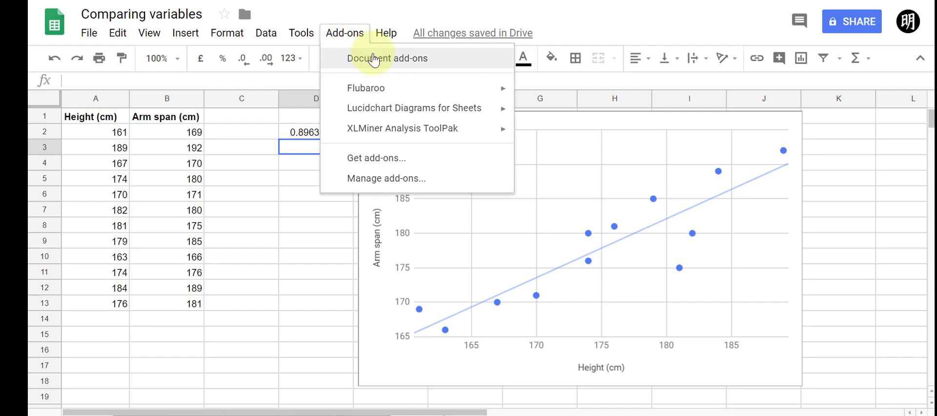
{"action": "mouse_move", "coordinate": [430, 130]}
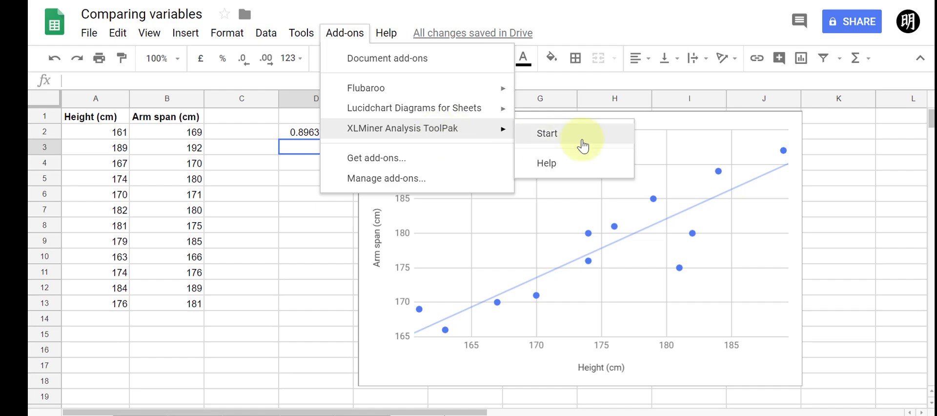
{"action": "left_click", "coordinate": [561, 138]}
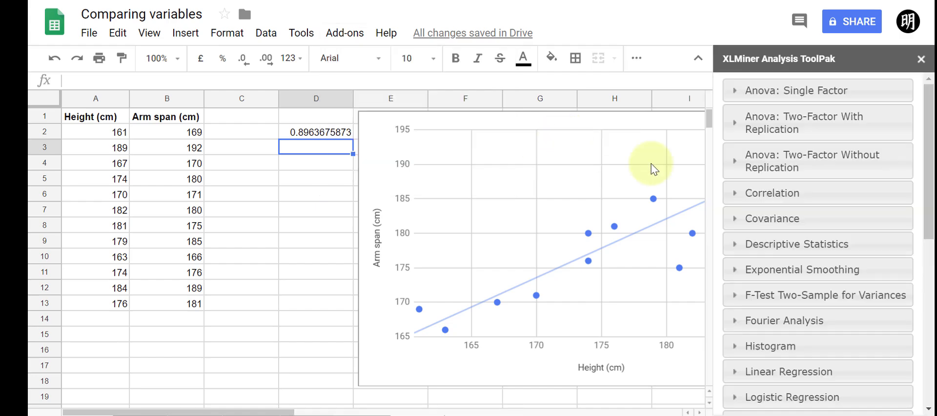
{"action": "left_click", "coordinate": [786, 197]}
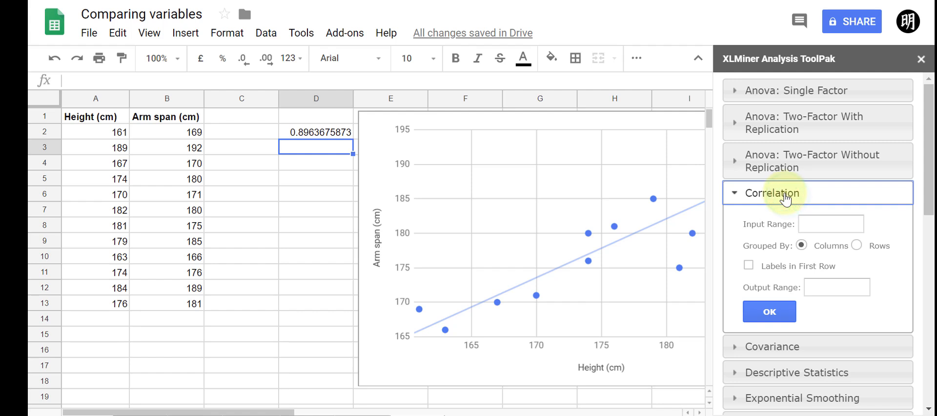
{"action": "left_click", "coordinate": [111, 131]}
{"action": "left_click_drag", "start_coordinate": [126, 157], "coordinate": [192, 307]}
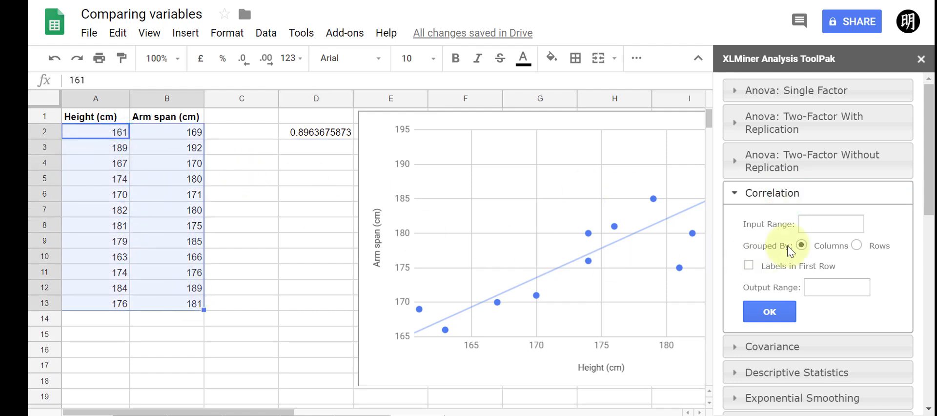
{"action": "left_click", "coordinate": [827, 226]}
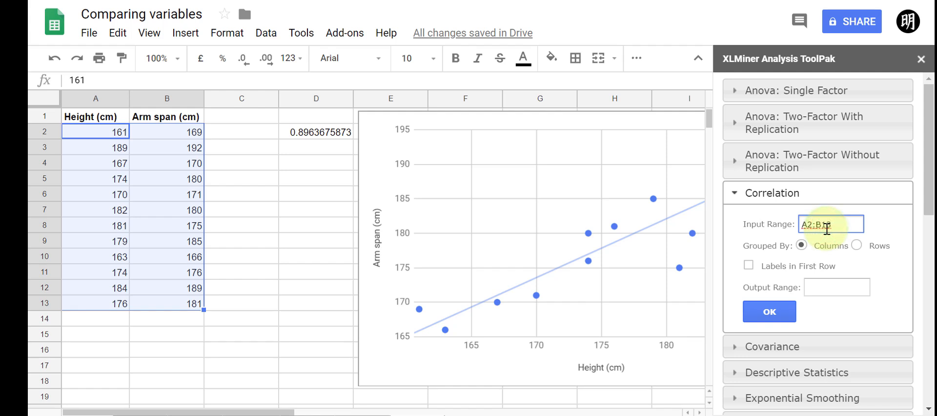
{"action": "left_click", "coordinate": [291, 169]}
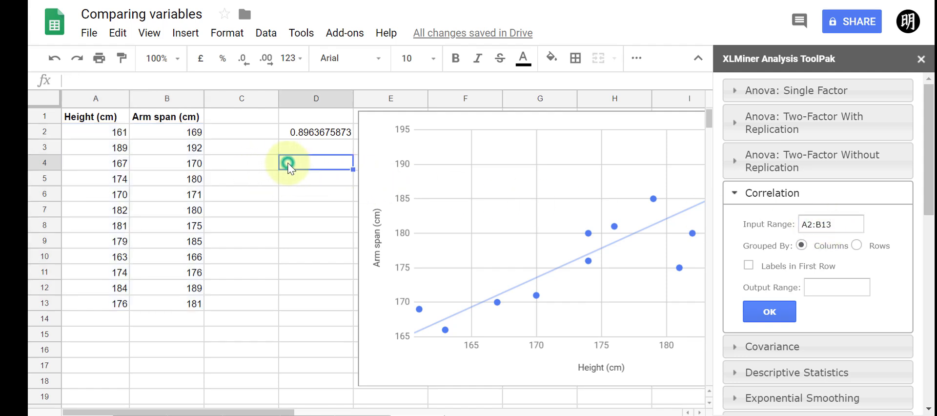
{"action": "left_click", "coordinate": [834, 288]}
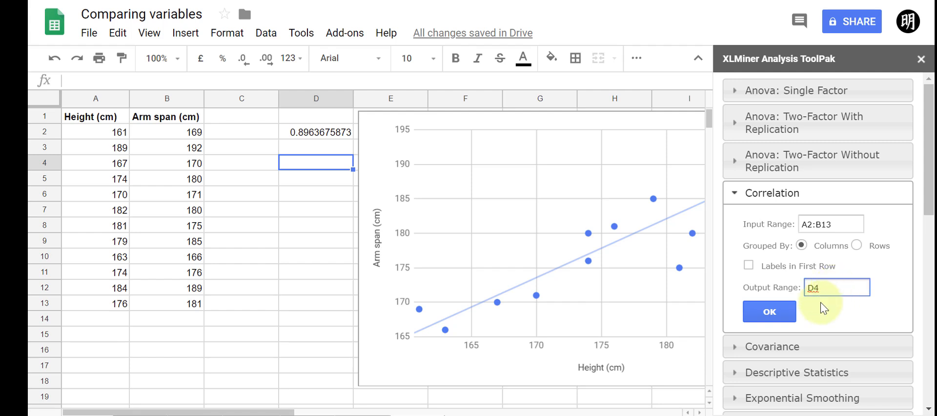
{"action": "left_click", "coordinate": [759, 313]}
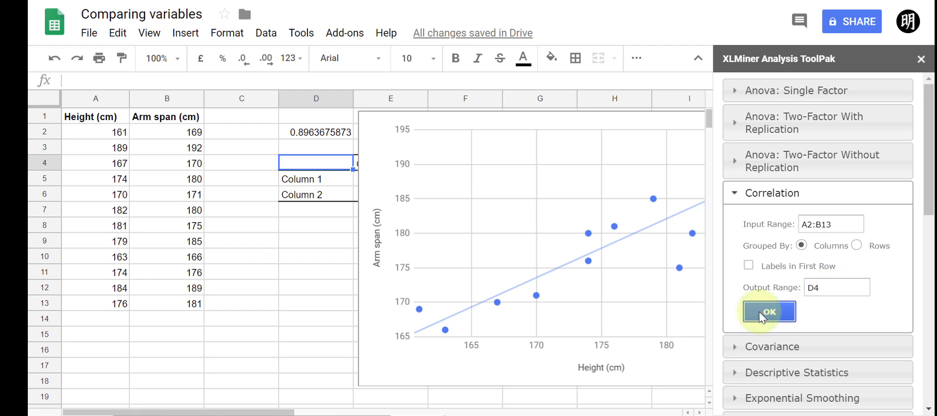
Close the add-on panel and move the chart rightwards so it starts at column G
{"action": "left_click", "coordinate": [920, 59]}
{"action": "left_click", "coordinate": [422, 120]}
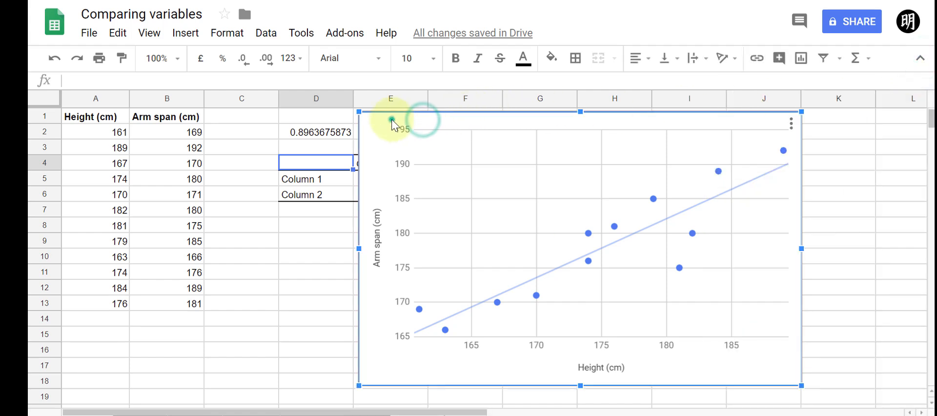
{"action": "left_click_drag", "start_coordinate": [392, 119], "coordinate": [551, 131]}
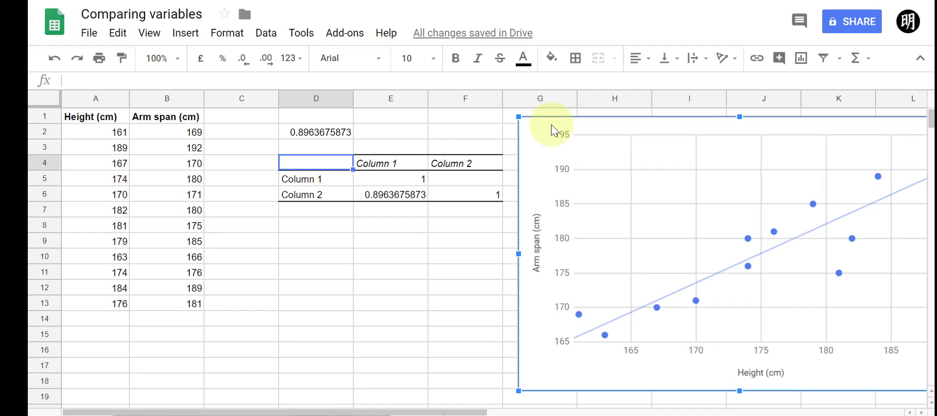
Highlight the two correlation results in D2 and E6 in yellow
{"action": "left_click", "coordinate": [318, 131]}
{"action": "left_click", "coordinate": [391, 194], "text": "ctrl"}
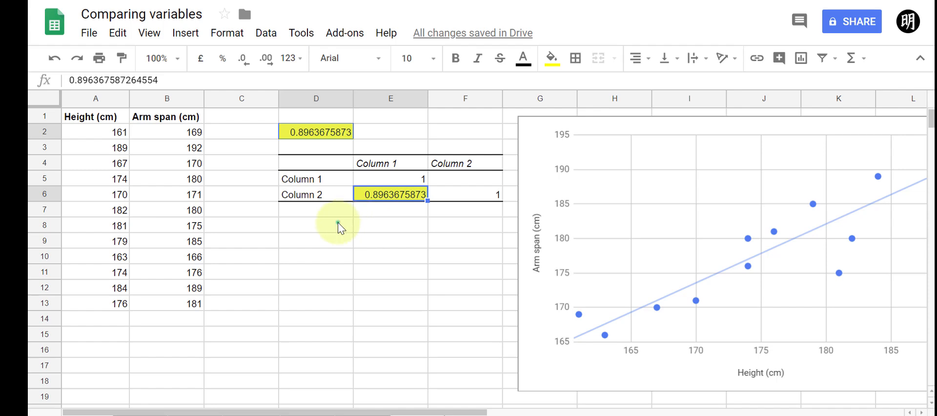
{"action": "left_click", "coordinate": [339, 224]}
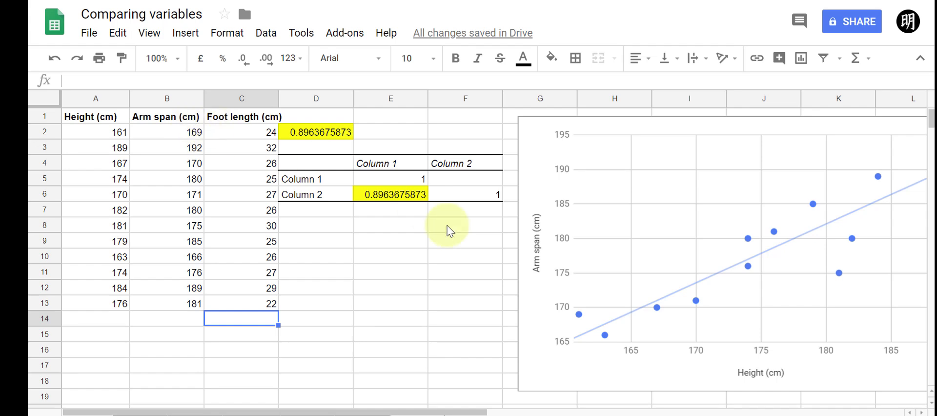
Run the ToolPak Correlation again on A2:C13, including Foot length, with output starting at D9
{"action": "left_click", "coordinate": [345, 33]}
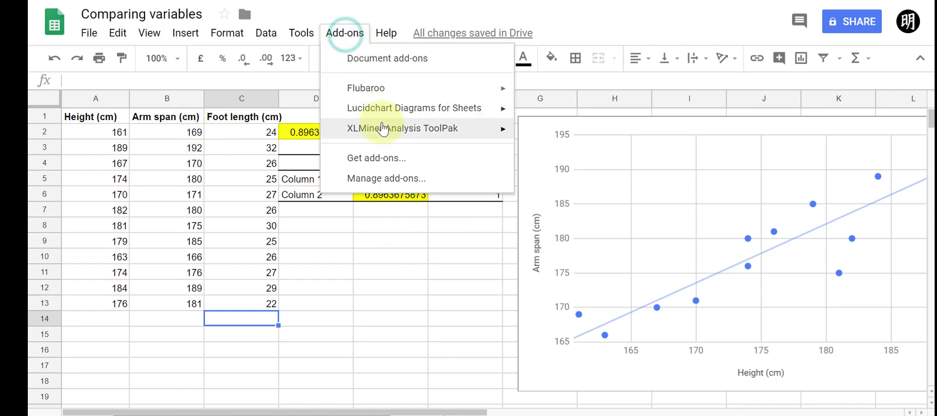
{"action": "mouse_move", "coordinate": [503, 129]}
{"action": "left_click", "coordinate": [561, 139]}
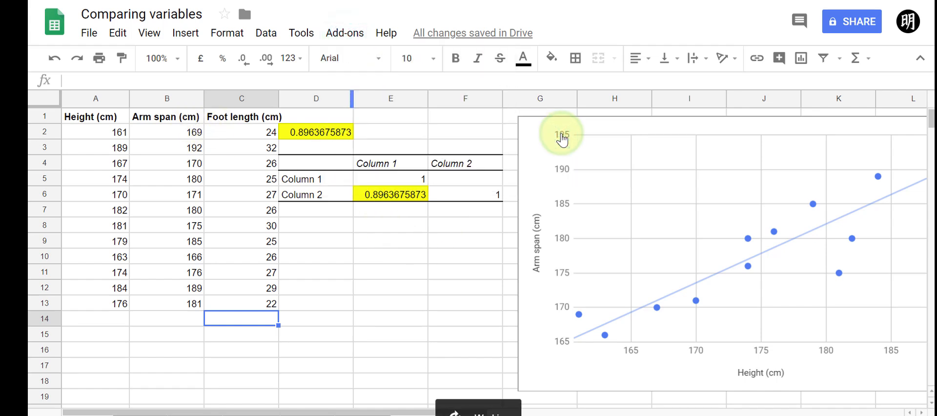
{"action": "left_click", "coordinate": [790, 195]}
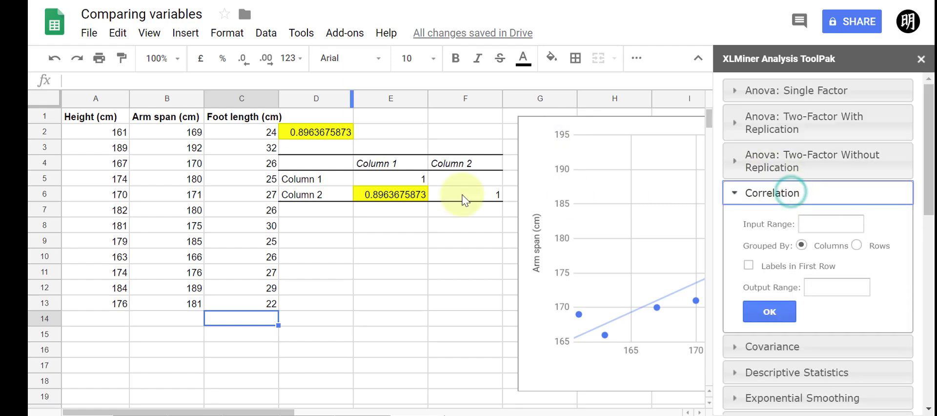
{"action": "left_click_drag", "start_coordinate": [109, 132], "coordinate": [245, 310]}
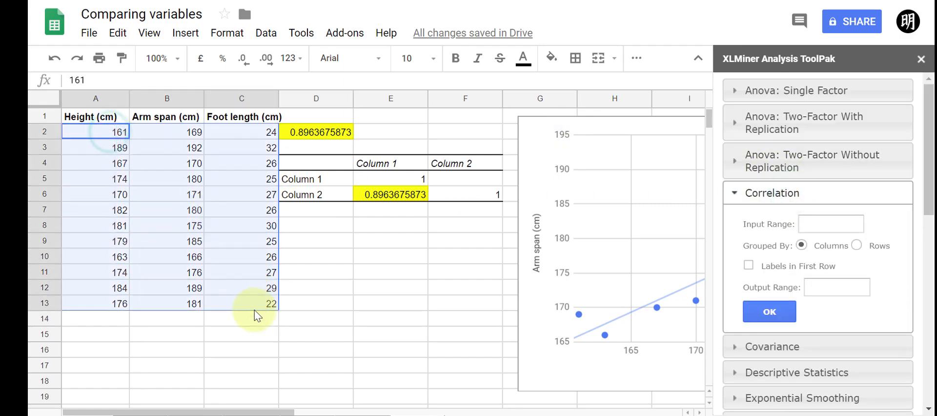
{"action": "left_click", "coordinate": [842, 220]}
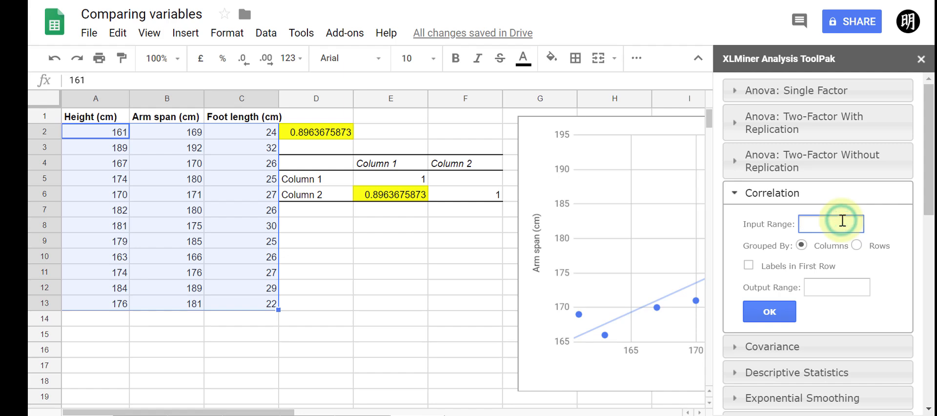
{"action": "left_click", "coordinate": [342, 247]}
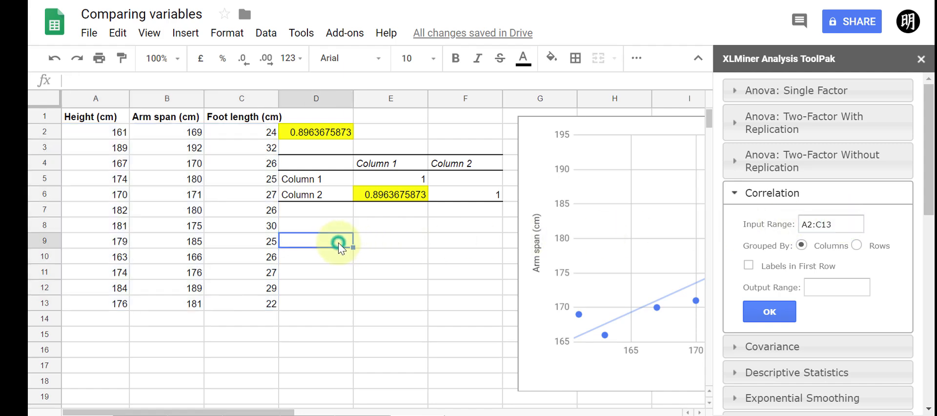
{"action": "left_click", "coordinate": [829, 284]}
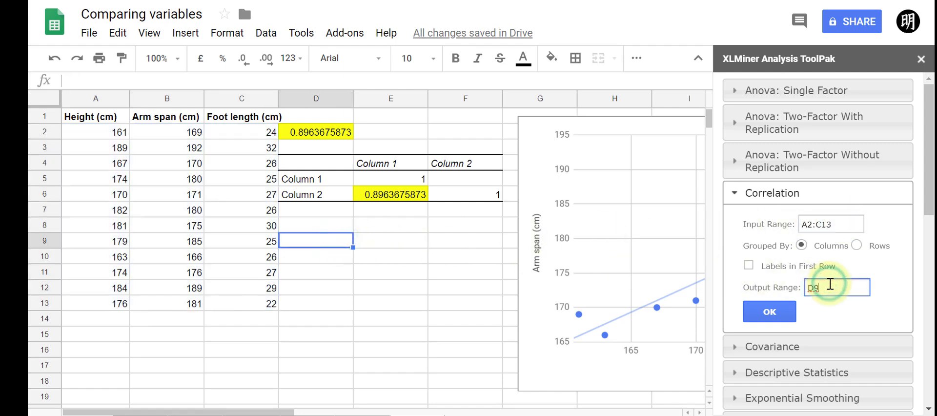
{"action": "left_click", "coordinate": [781, 308]}
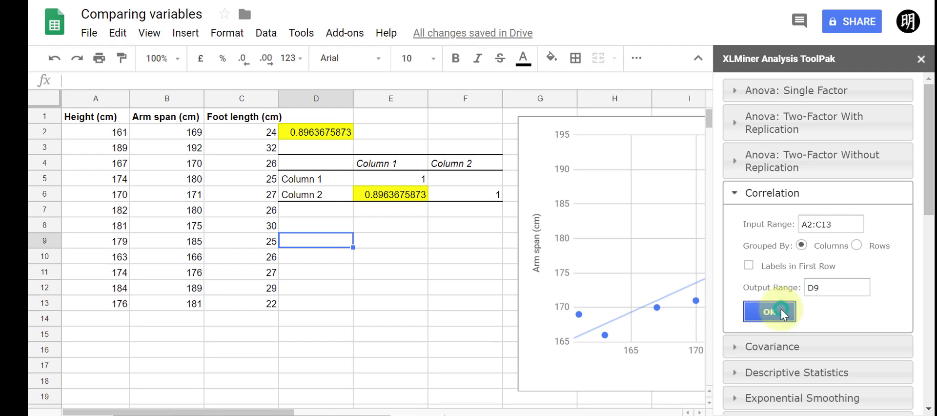
Close the add-on panel and move the chart further right so it starts at column H
{"action": "left_click", "coordinate": [920, 58]}
{"action": "left_click", "coordinate": [514, 135]}
{"action": "left_click", "coordinate": [532, 130]}
{"action": "left_click_drag", "start_coordinate": [540, 147], "coordinate": [621, 147]}
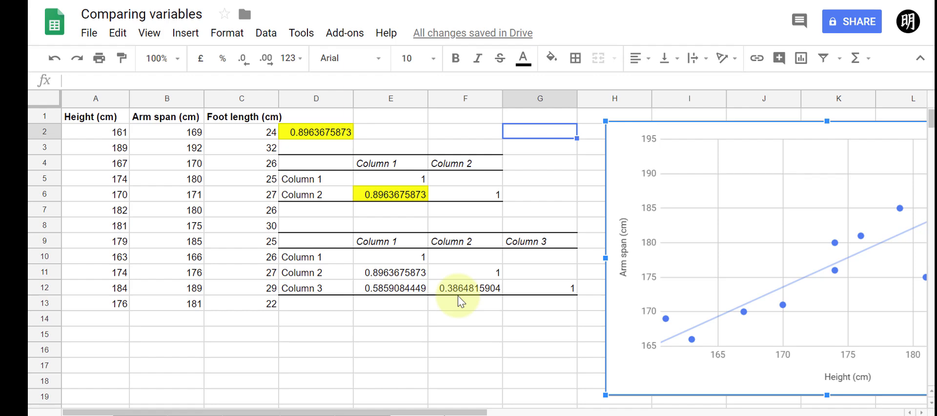
Relabel the new correlation matrix's row and column headers as Height, Arm span and Foot length
{"action": "left_click", "coordinate": [331, 137]}
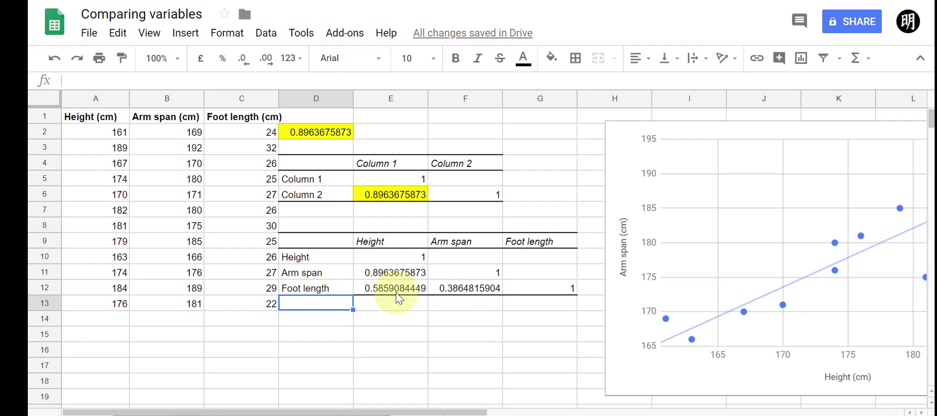
{"action": "left_click", "coordinate": [462, 290]}
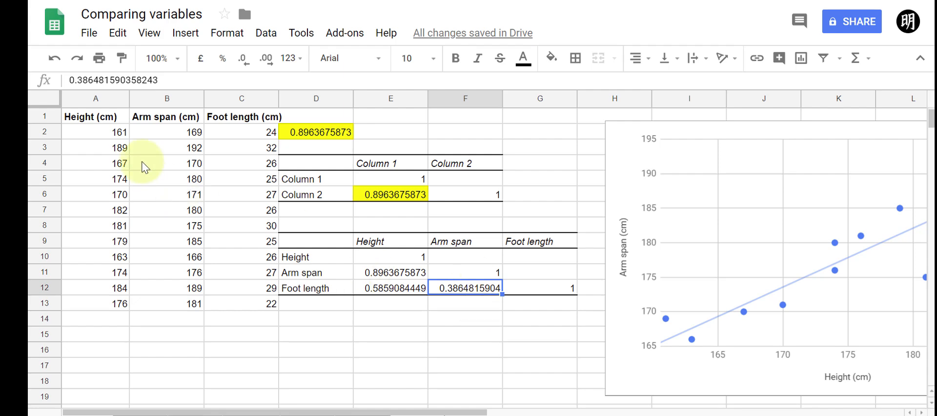
Select columns A and B
{"action": "left_click_drag", "start_coordinate": [100, 97], "coordinate": [175, 99]}
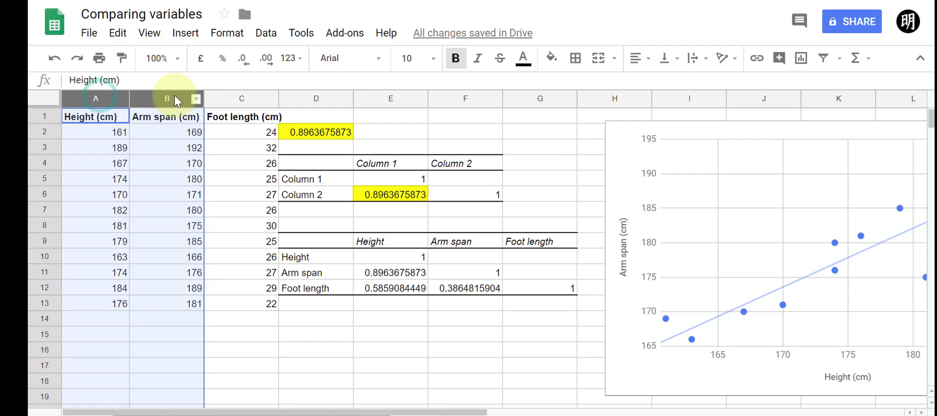